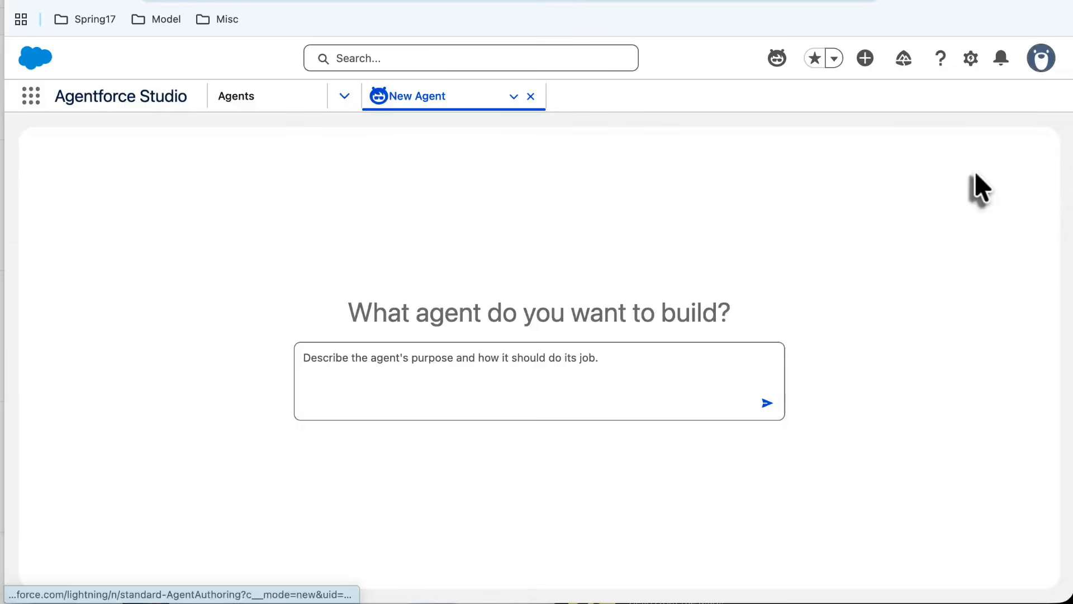
Submit the agent description "Create an agent called "My Poetry" that writes poetry for the user".
left_click(492, 360)
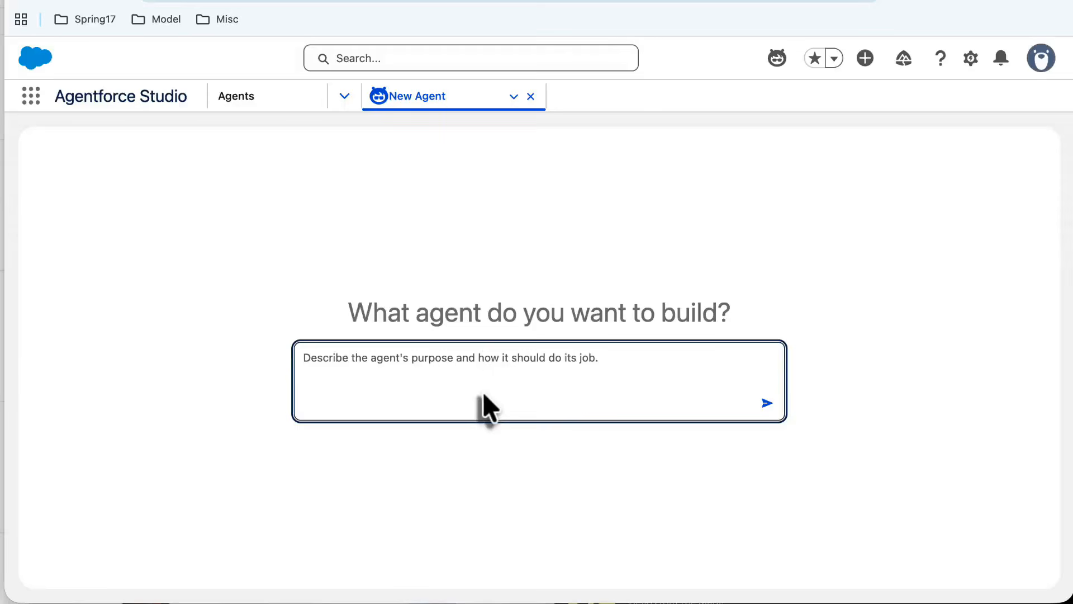
type("Cre")
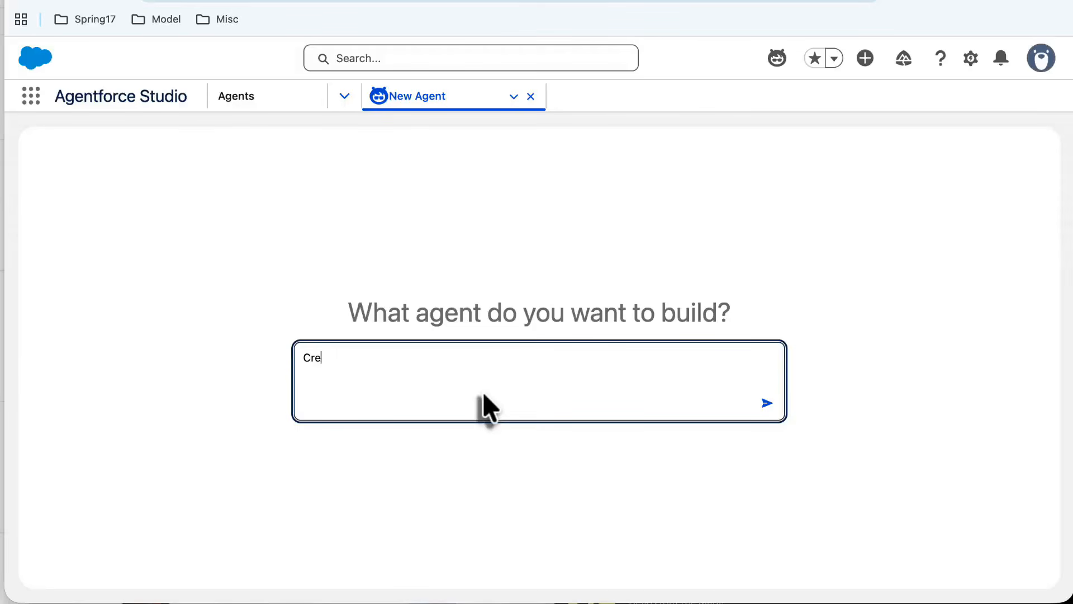
type("ate an agent called \"My Poetr")
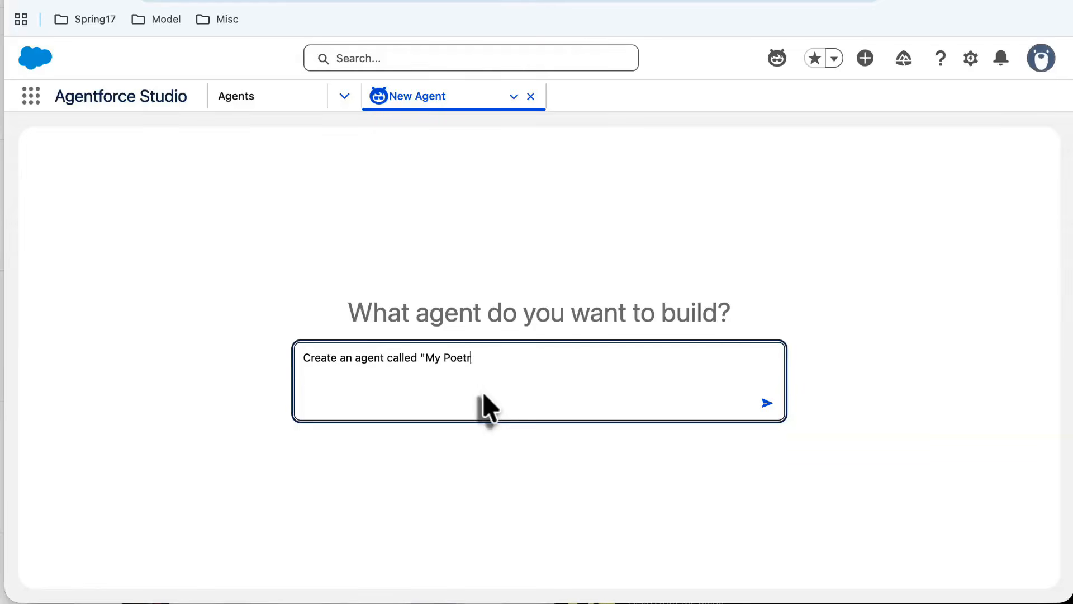
type("y\" that writes poetry for t")
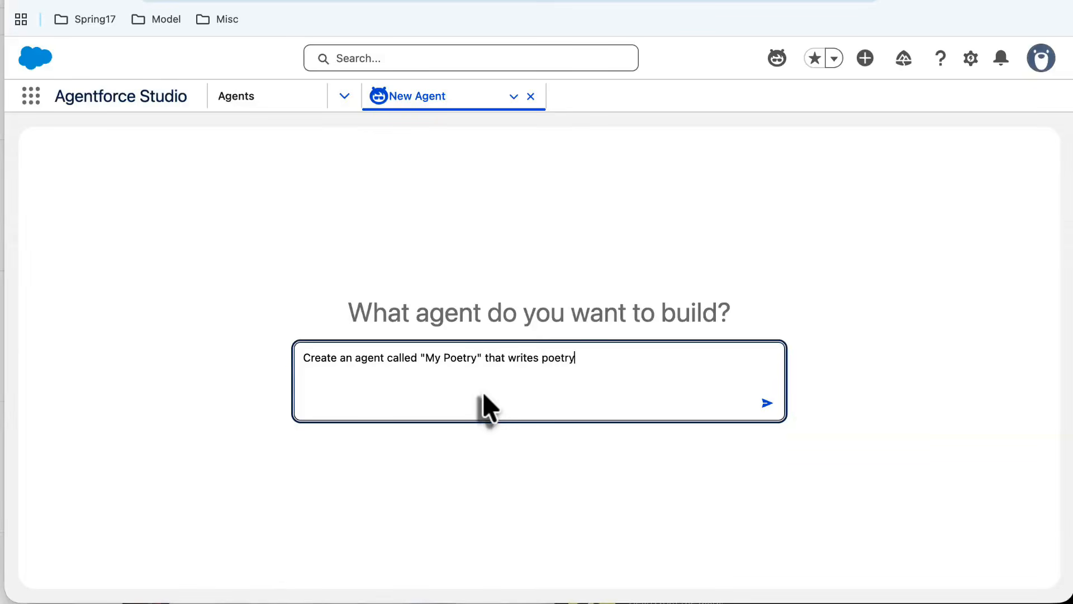
type("he user")
left_click(765, 404)
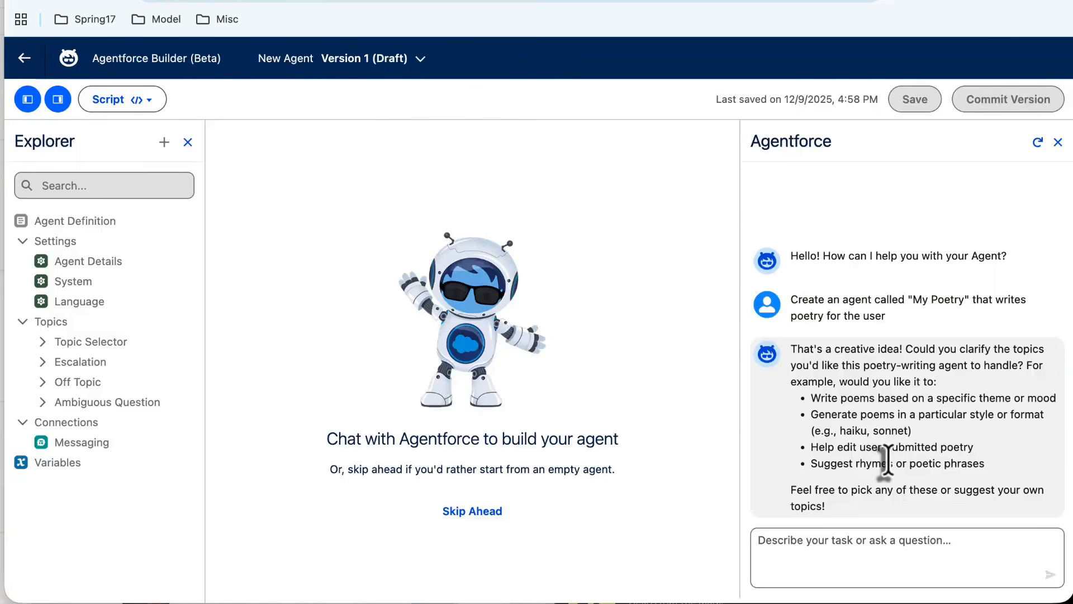
Answer the assistant's clarifying question with "No particular theme, any kind of poetry".
left_click(876, 546)
type("No particular theme, any ")
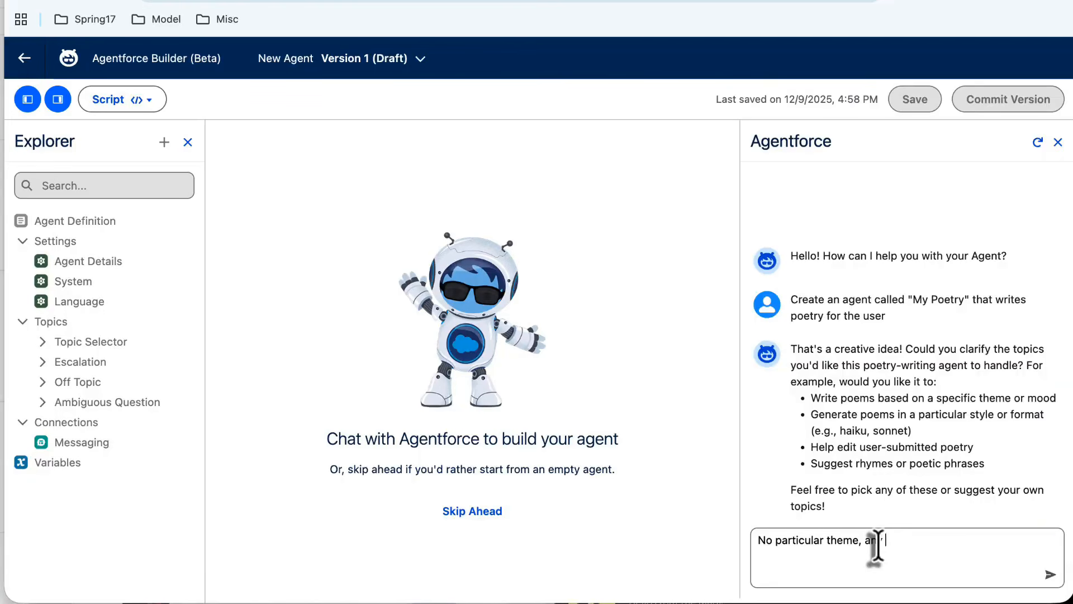
type("kind of poetry")
key("Return")
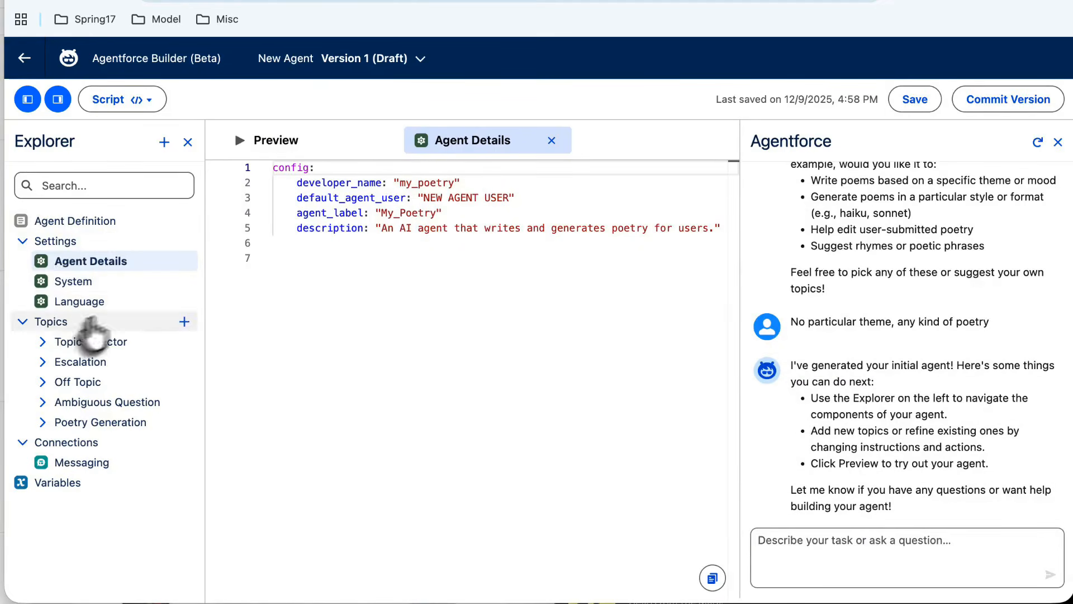
Review the generated script of the System, Language and Agent Details settings.
left_click(85, 281)
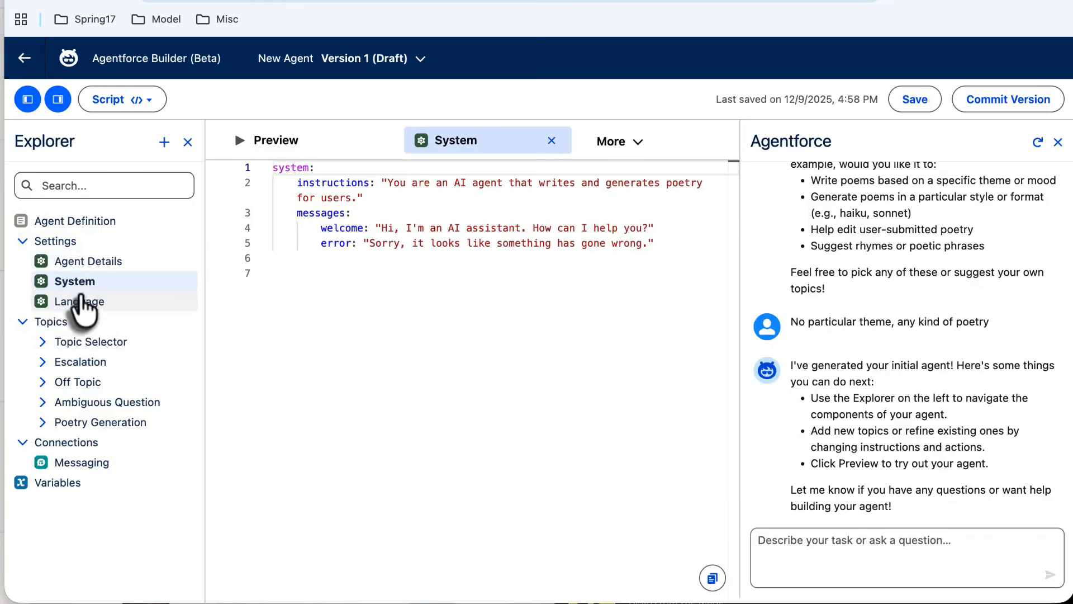
left_click(80, 304)
left_click(101, 261)
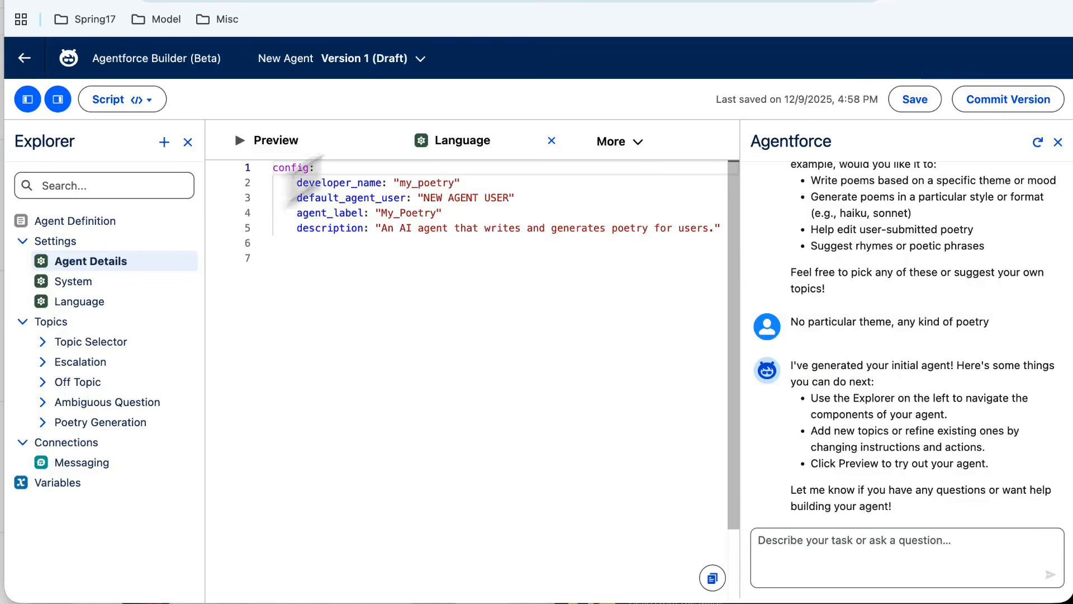
Switch the editor to Canvas view and review the System and Language settings there.
left_click(116, 98)
left_click(123, 154)
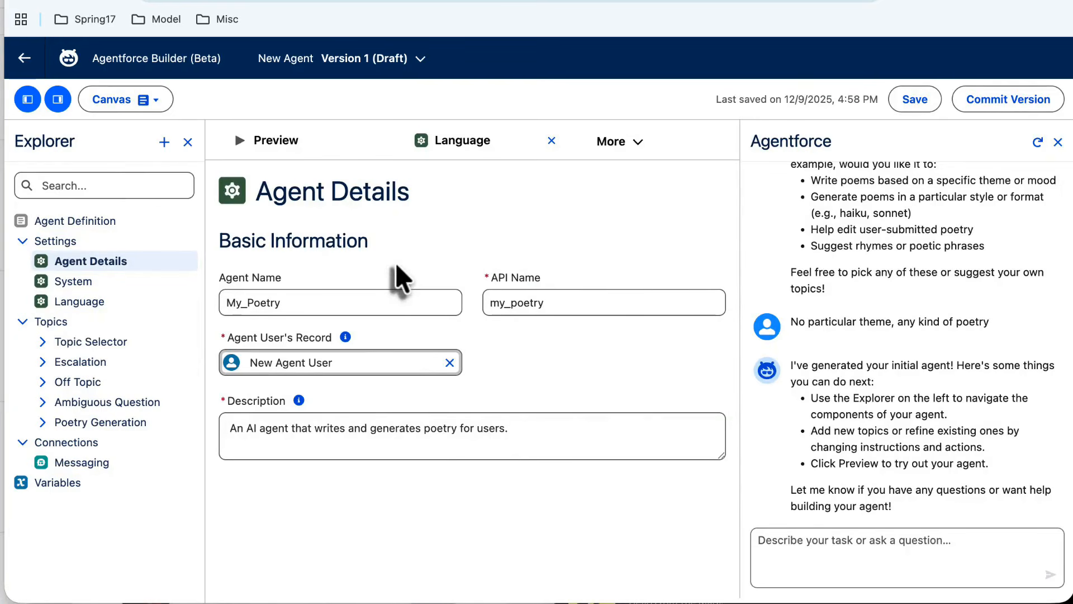
left_click(85, 284)
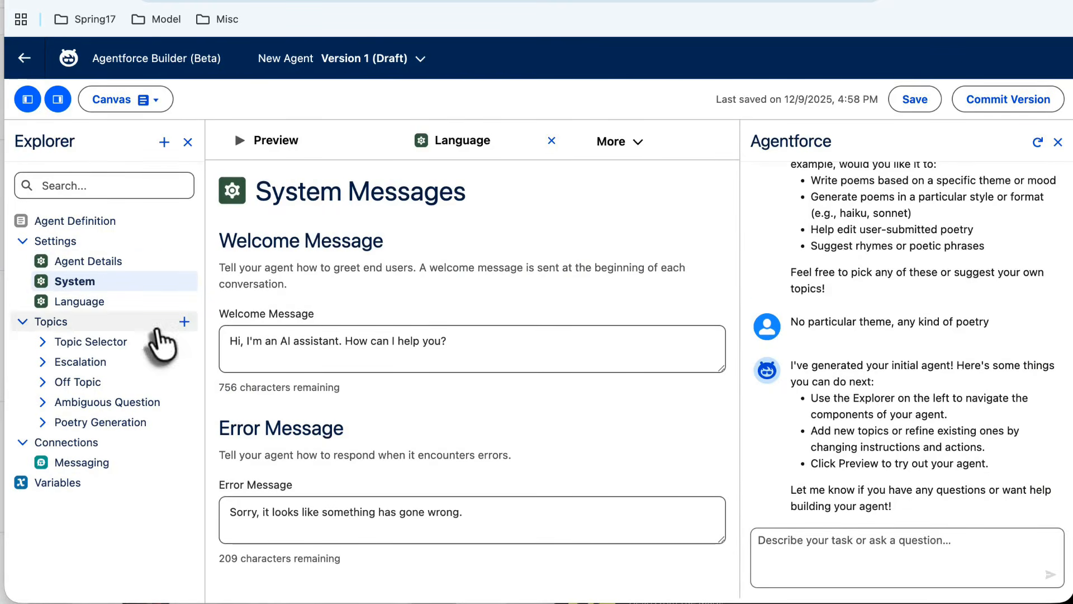
left_click(79, 304)
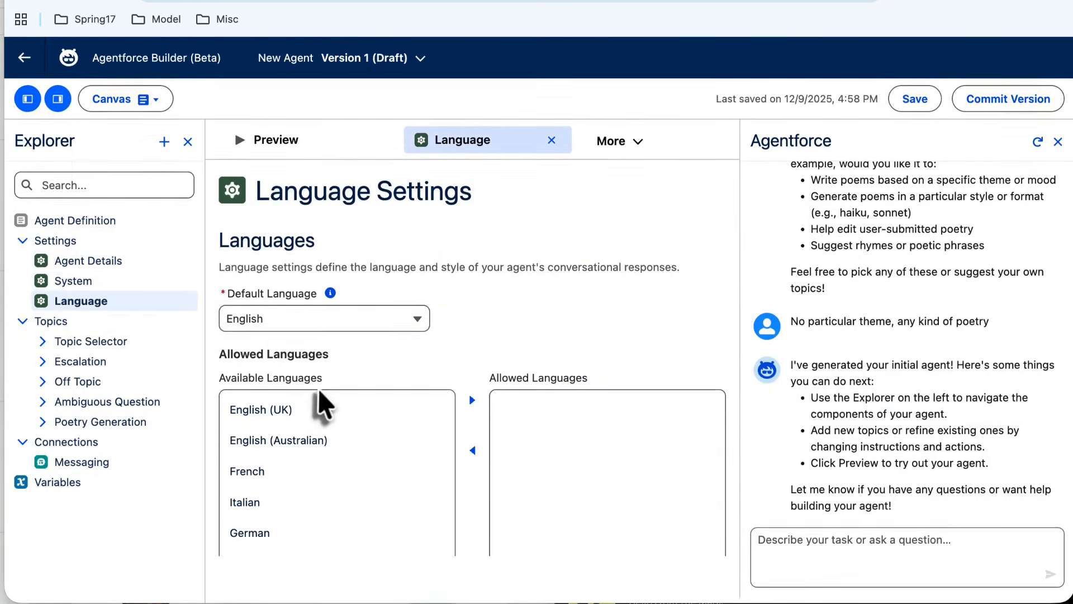
Open the Topic Selector topic and compare its Script view with its Canvas view, ending in Canvas.
left_click(42, 341)
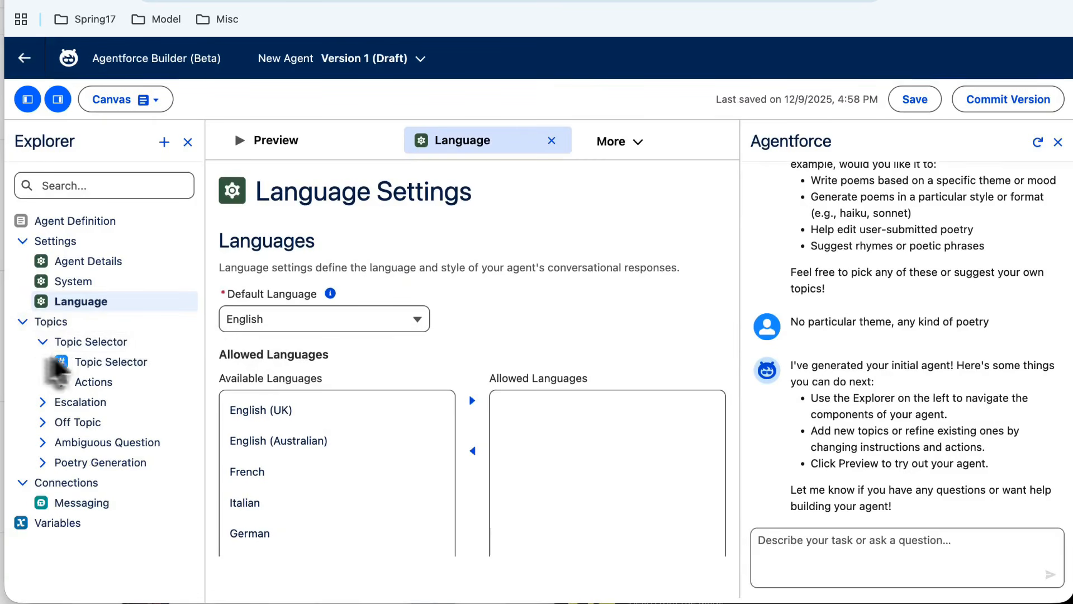
left_click(78, 363)
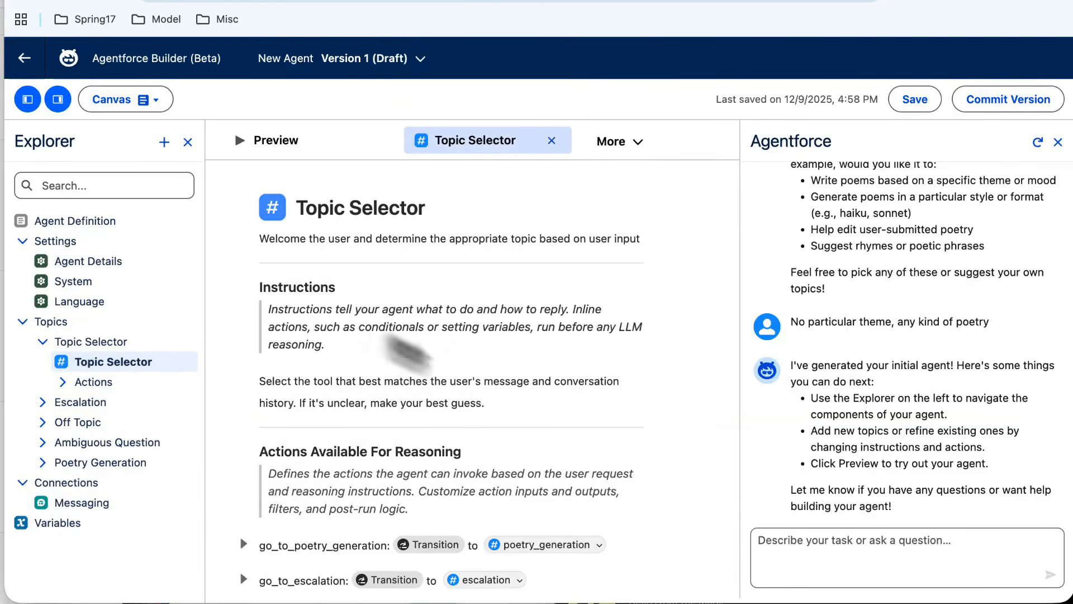
left_click(109, 104)
left_click(114, 133)
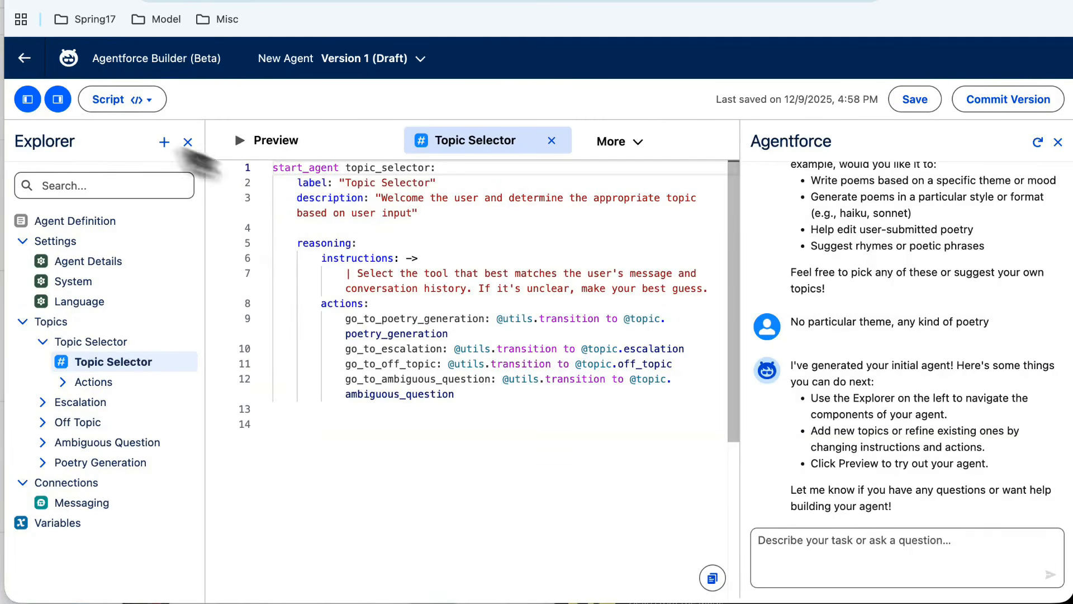
left_click(117, 100)
left_click(126, 157)
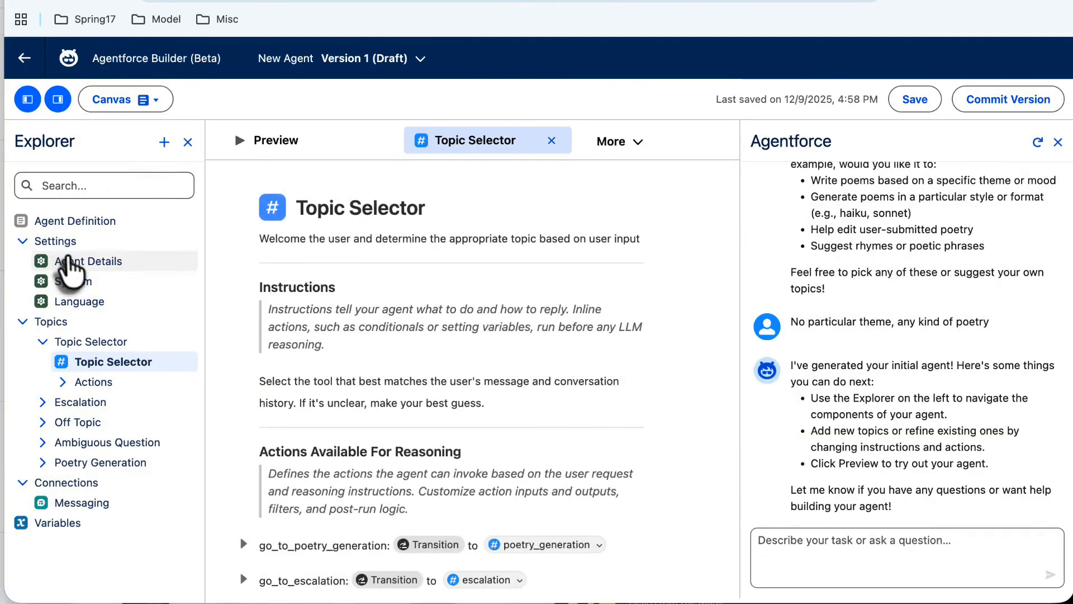
Save the agent from Agent Details, assigning the existing EinsteinServiceAgent User as its agent user.
left_click(73, 267)
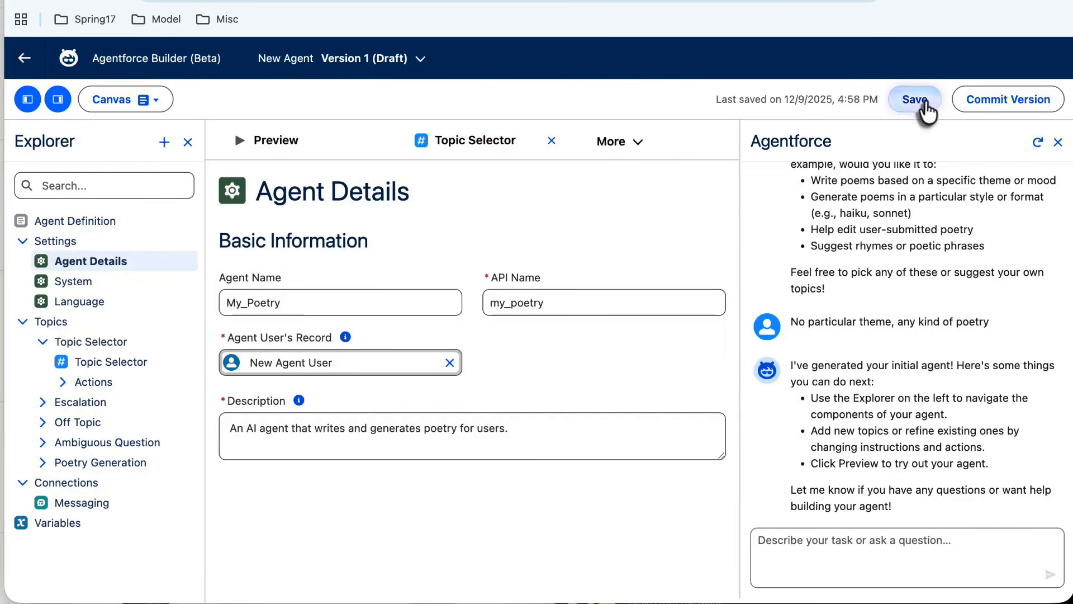
left_click(923, 100)
left_click(389, 296)
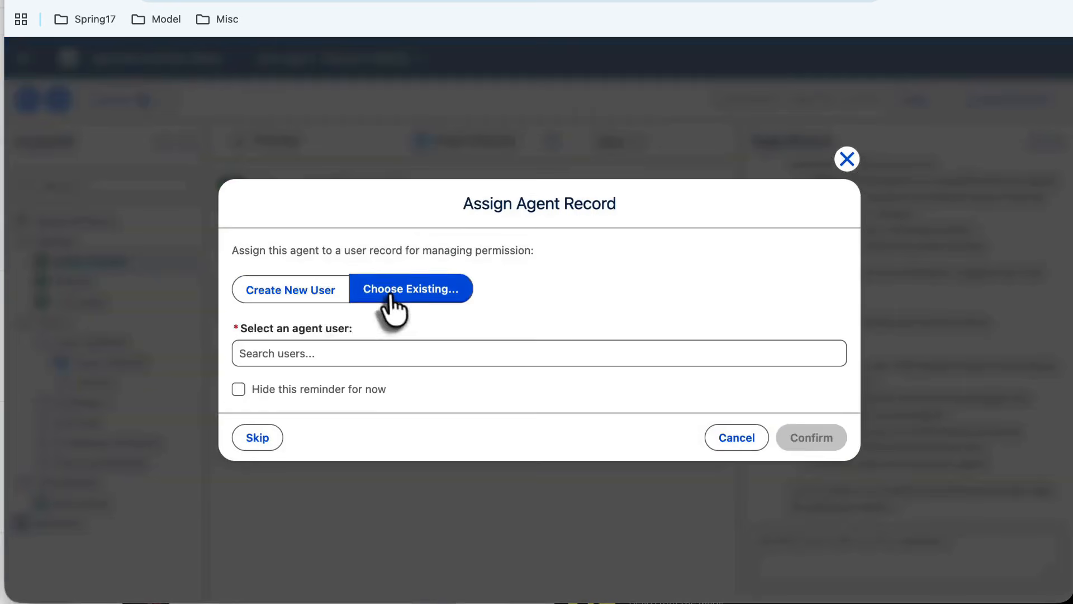
left_click(352, 361)
left_click(329, 401)
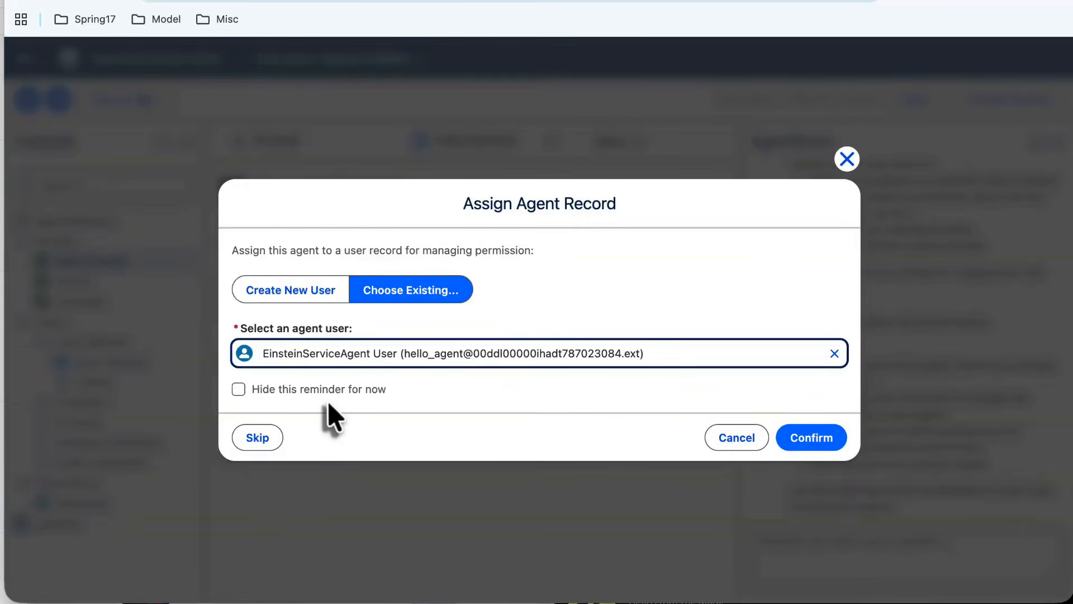
left_click(816, 441)
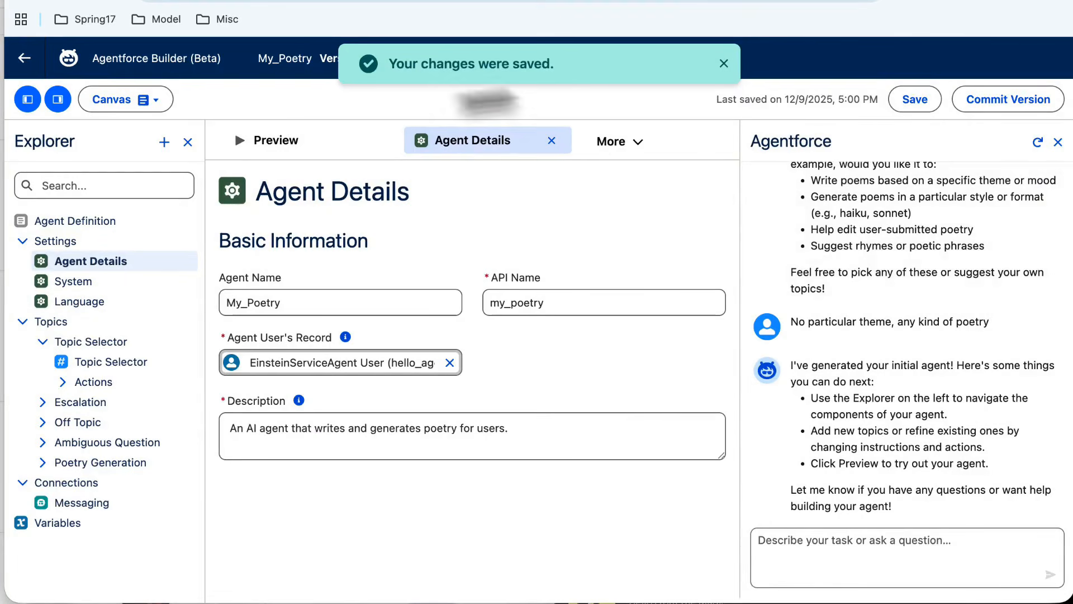
Open the agent preview, close the Agentforce assistant and test the agent with "Write a haiku about winter".
left_click(268, 146)
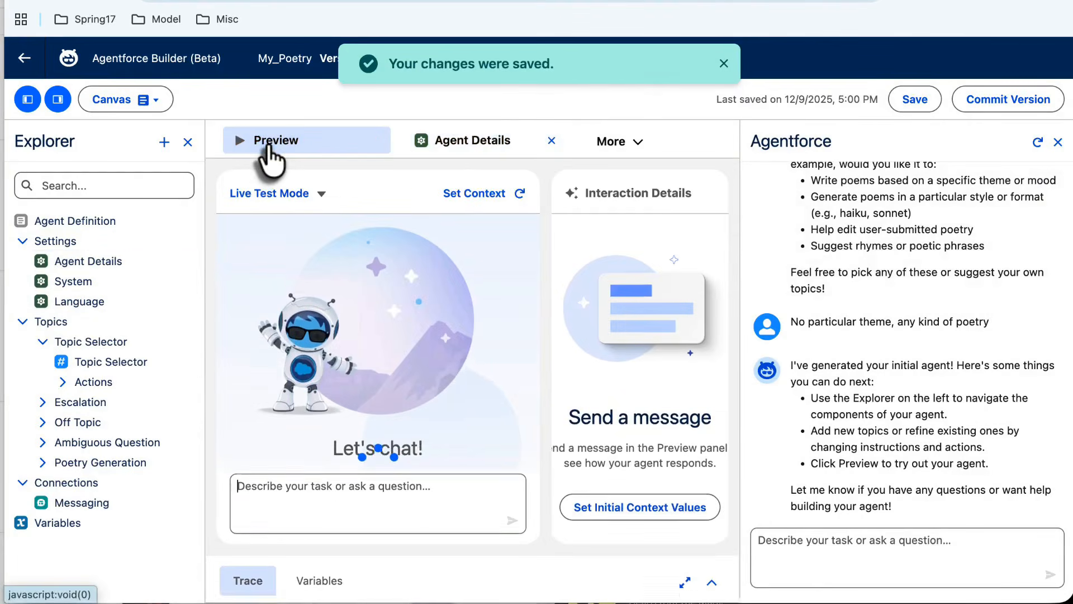
left_click(1057, 142)
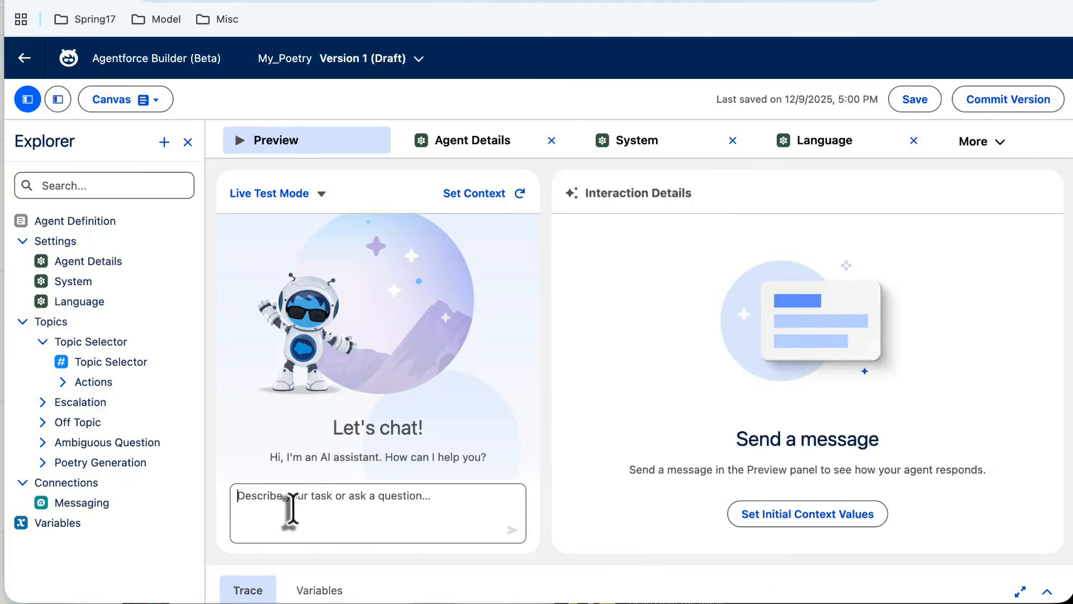
type("Write a ha")
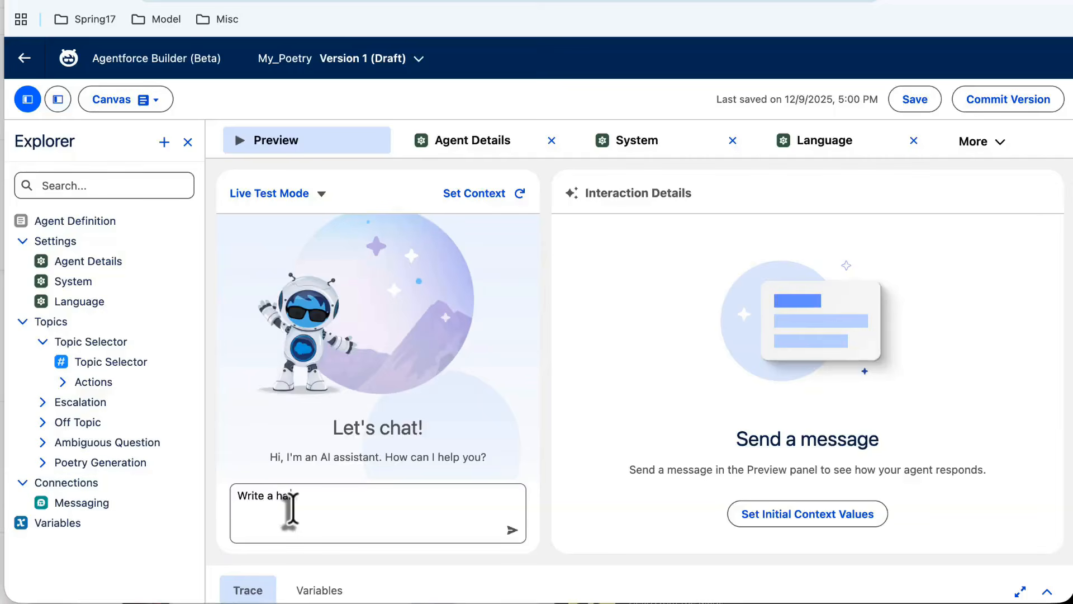
type("iku about winter")
key("Return")
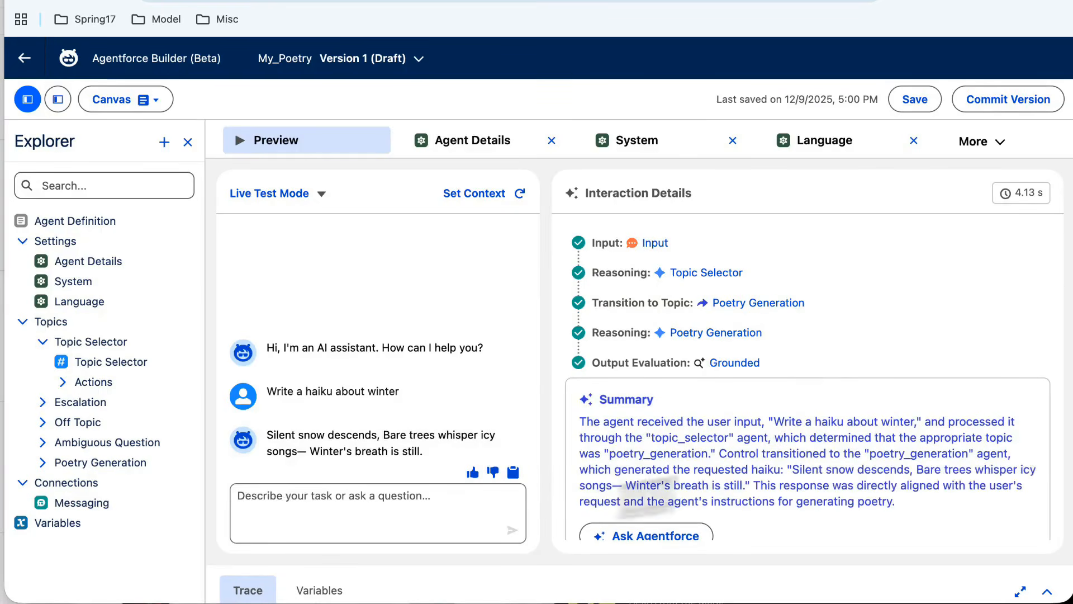
Examine the reasoning steps and summary of the haiku test, and reopen the Agentforce assistant.
scroll(738, 389, "down", 1)
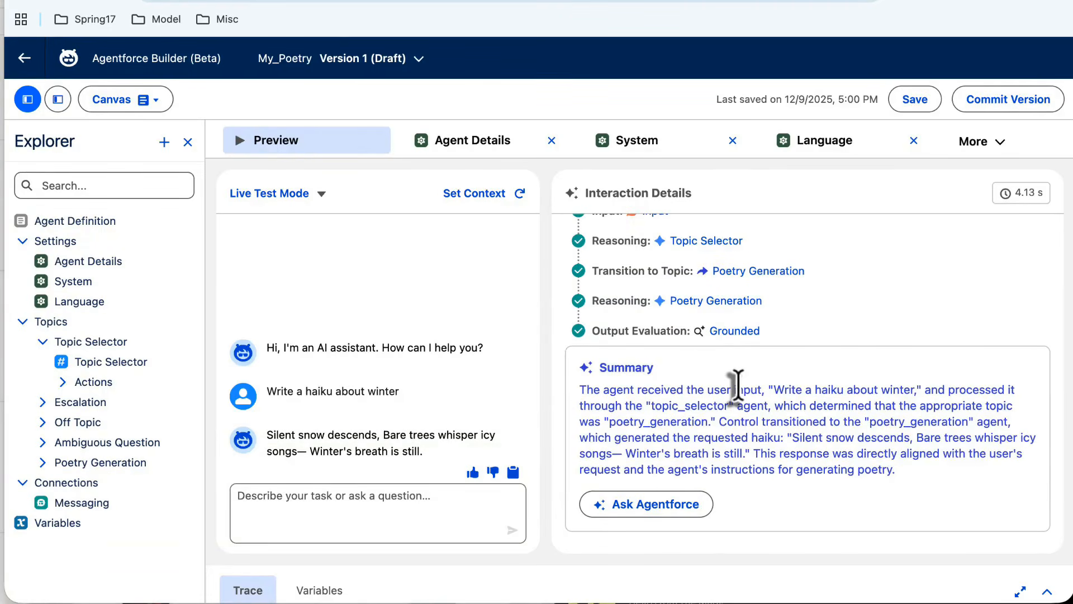
scroll(794, 282, "up", 1)
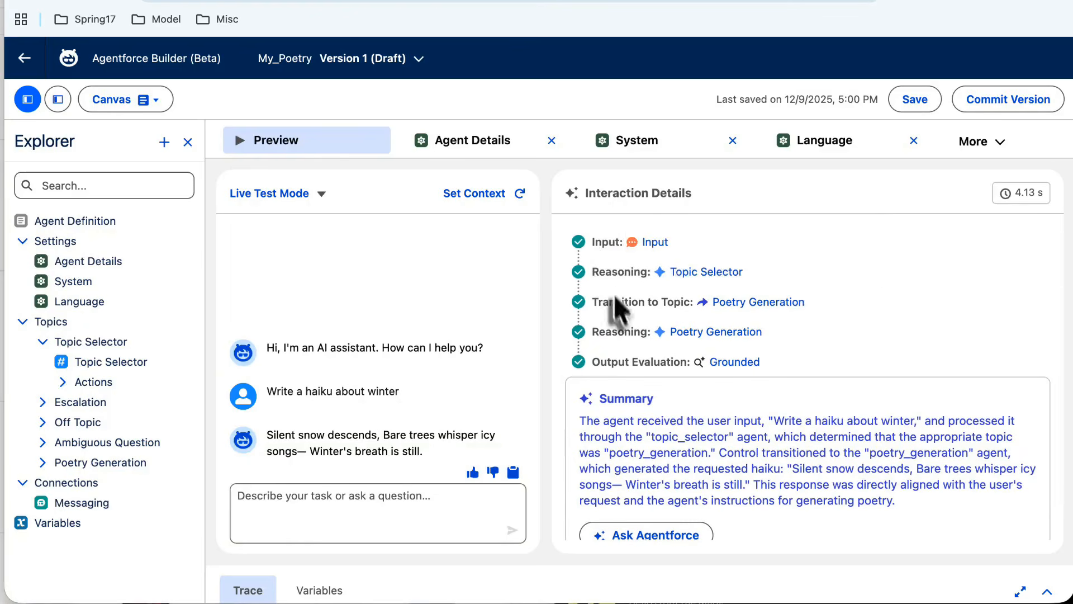
scroll(664, 449, "down", 1)
scroll(662, 452, "down", 1)
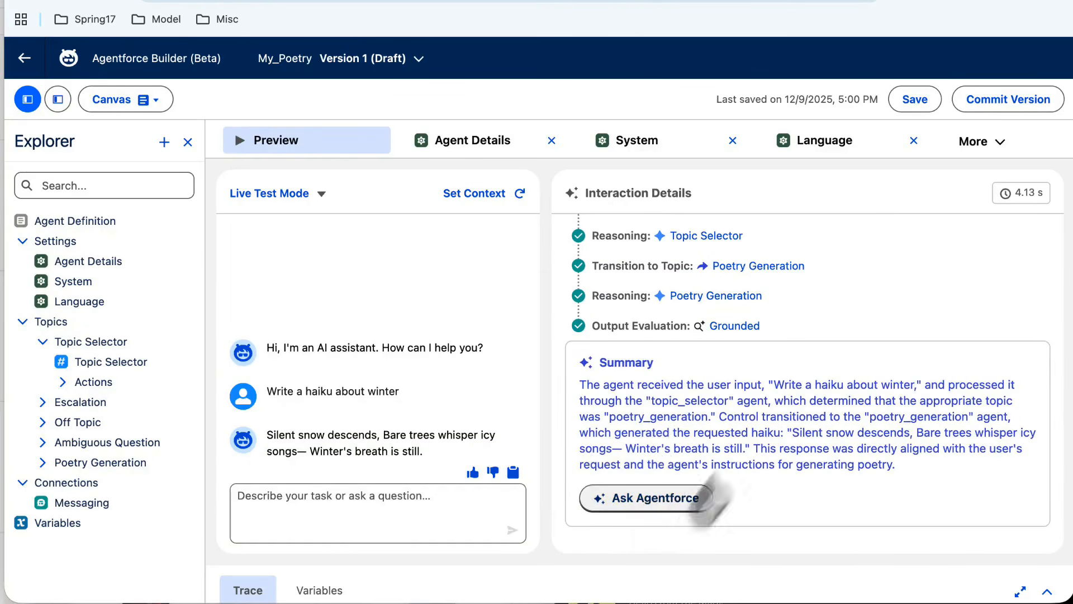
left_click(57, 99)
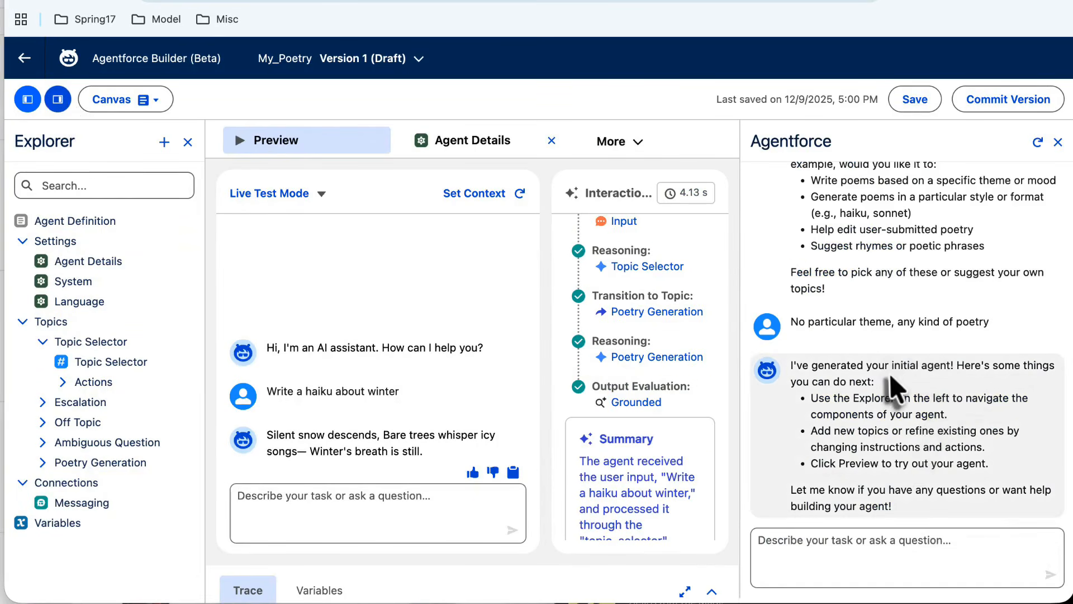